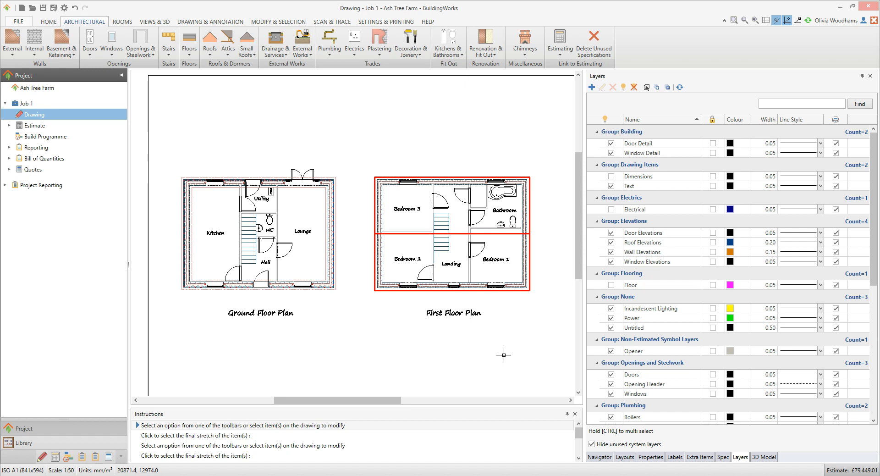
Show the 3D model, and define a new level named Ground Floor with a level height of 2625.
click(762, 457)
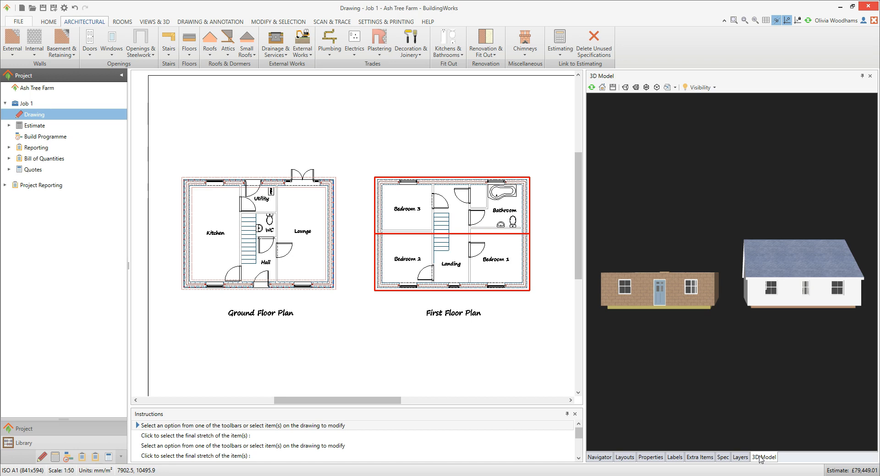
click(761, 457)
click(153, 22)
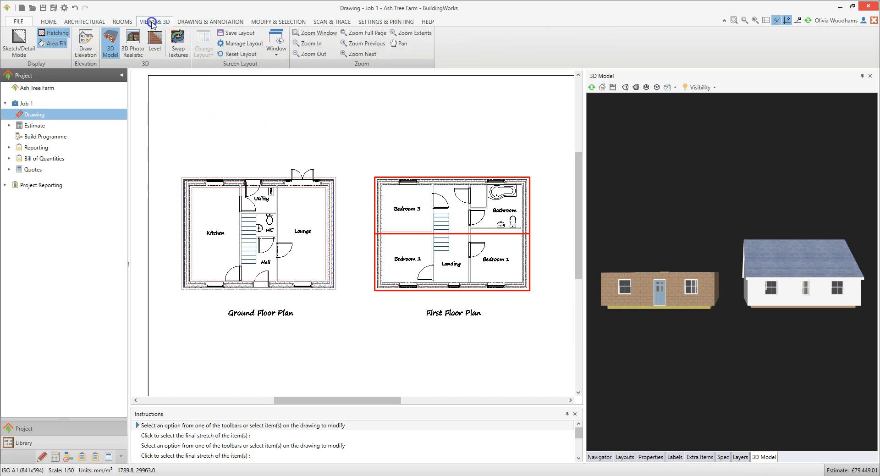
click(157, 54)
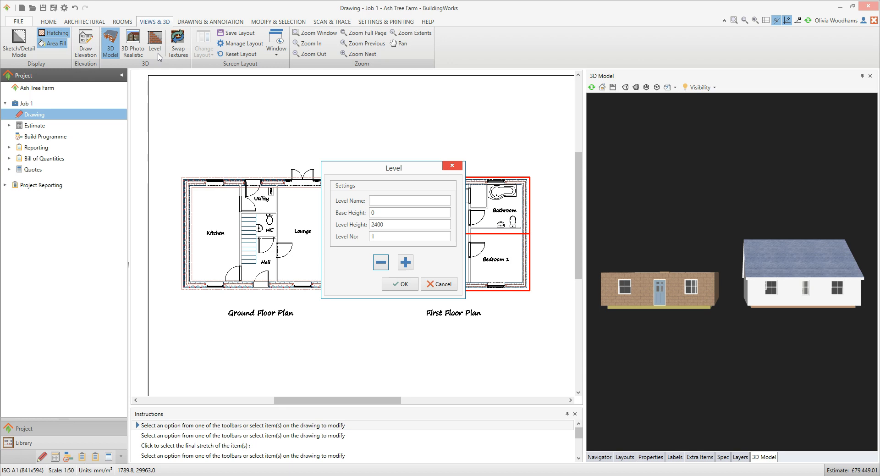
click(375, 199)
text(Ground Floor)
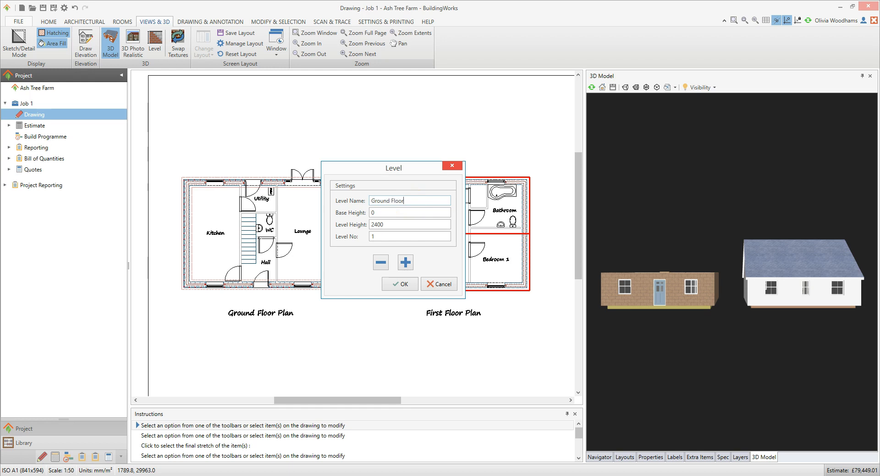
click(405, 225)
text(2,)
text(625)
key(BackSpace)
text(.)
click(409, 285)
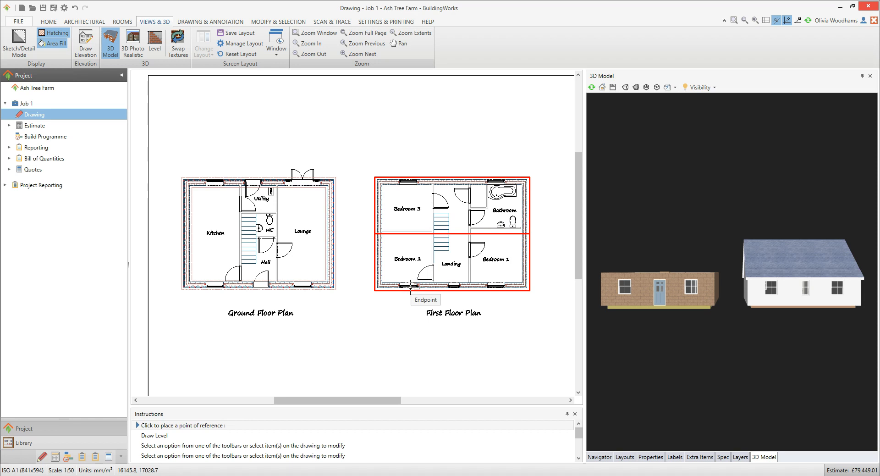
Place the Ground Floor level's reference point on the lower-left outer wall corner of the ground floor plan.
click(232, 422)
click(184, 287)
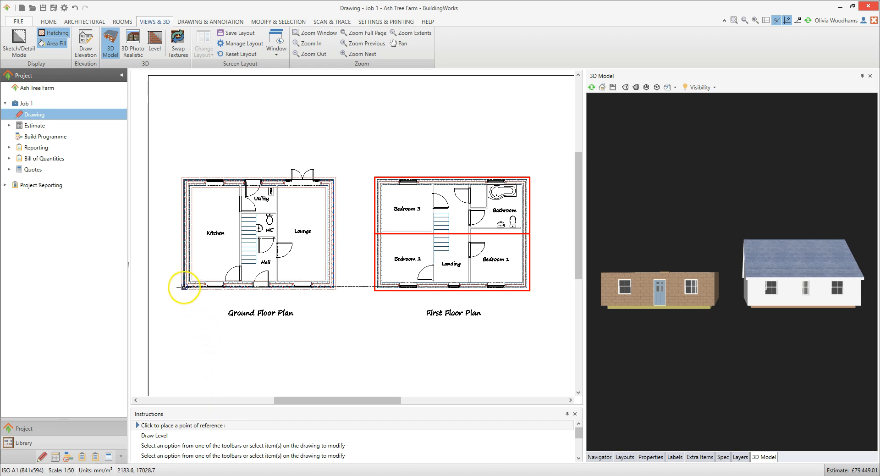
scroll(184, 287, up, 4)
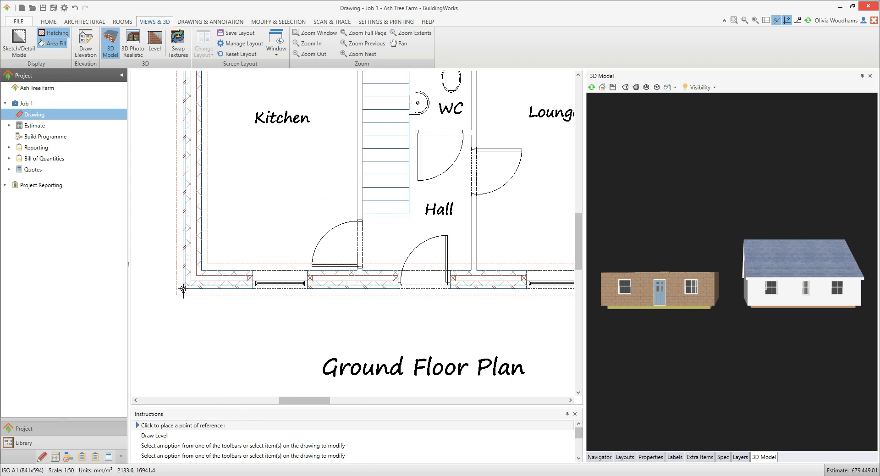
click(184, 289)
click(183, 288)
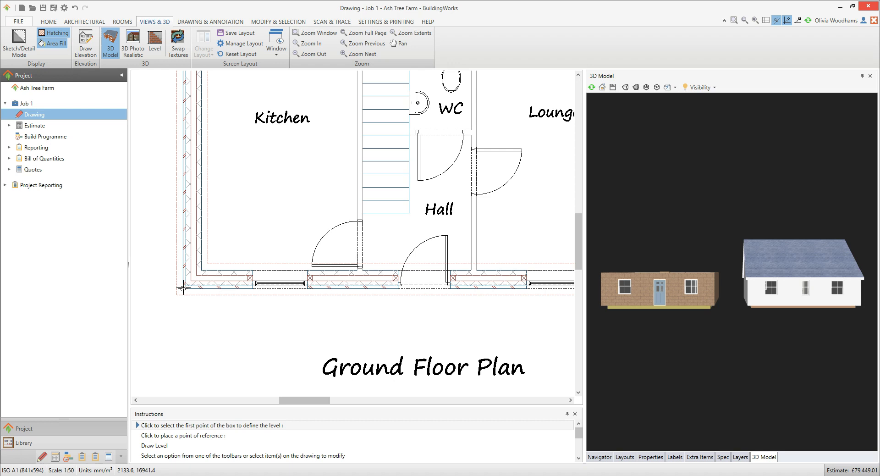
Draw the Ground Floor level's box around the entire ground floor plan, including its title.
scroll(183, 288, down, 3)
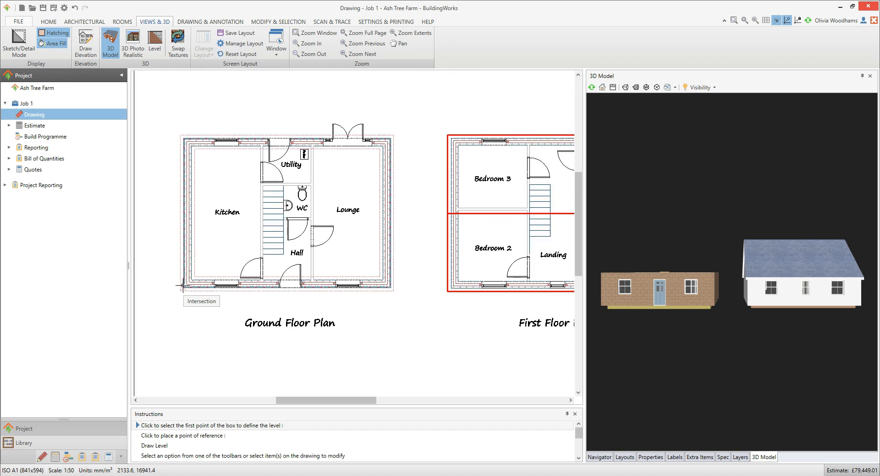
click(148, 95)
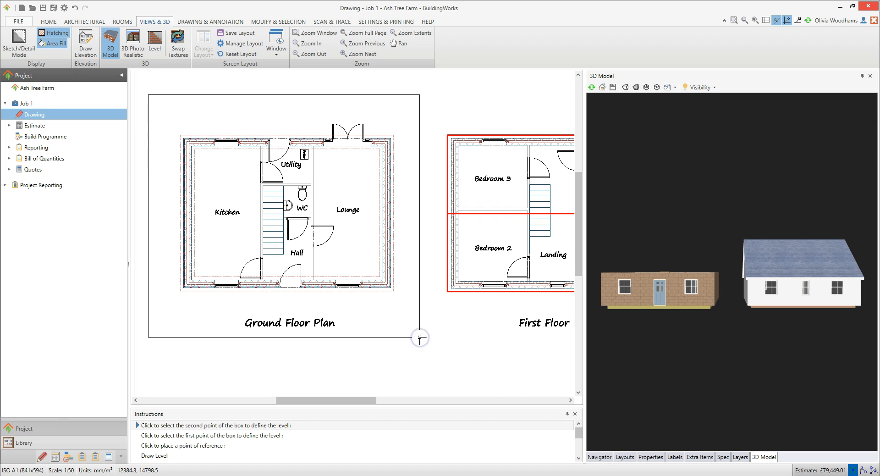
click(419, 337)
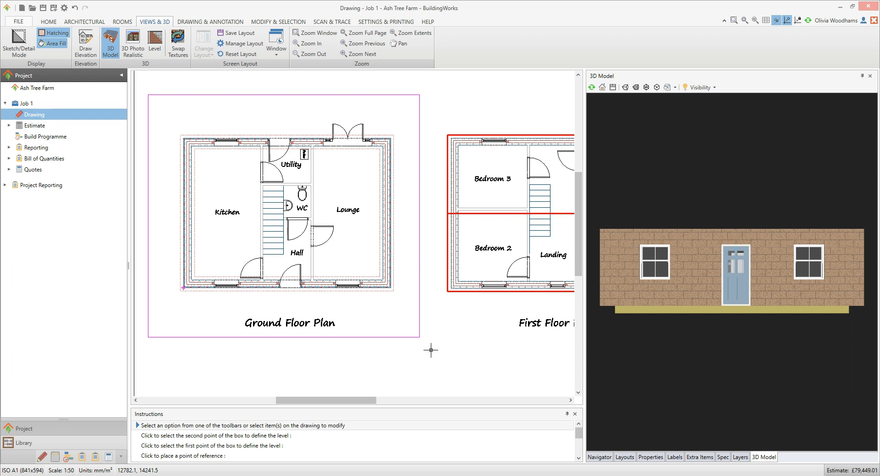
Define another level named First Floor with base height 2625, level height 2400 and level number 2.
middle_drag(534, 349, 381, 350)
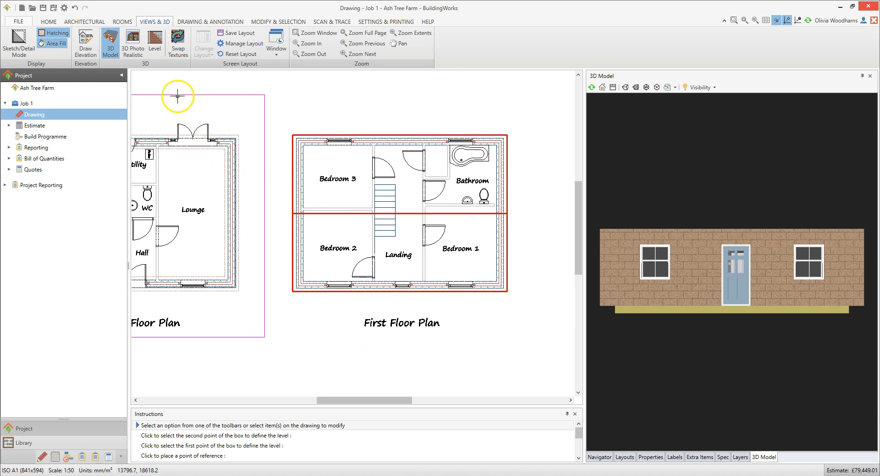
click(157, 55)
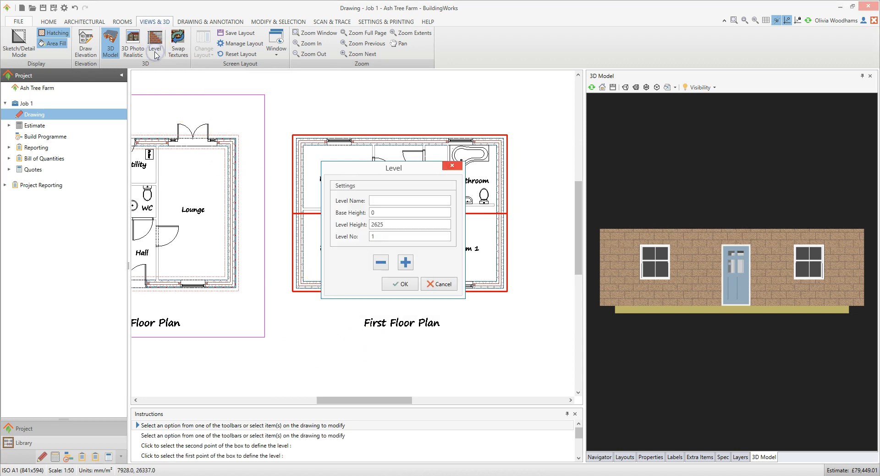
click(383, 200)
text(First Floor)
click(389, 213)
text(2625)
click(392, 223)
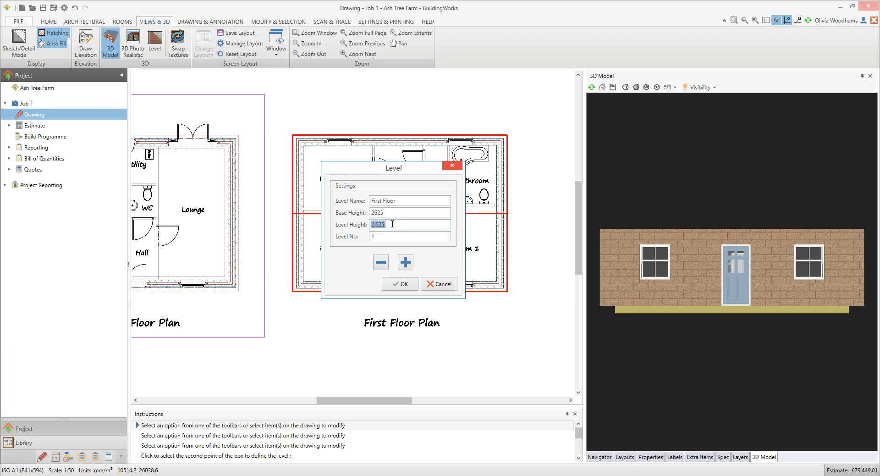
text(2400)
click(388, 237)
text(2)
click(412, 284)
Reference the First Floor level to the first floor plan's lower-left outer wall corner and box in that entire plan with its title.
click(296, 288)
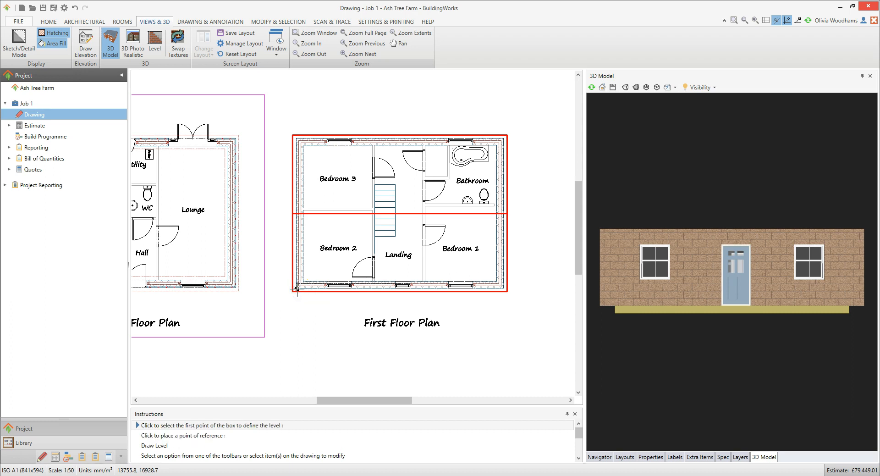
click(269, 95)
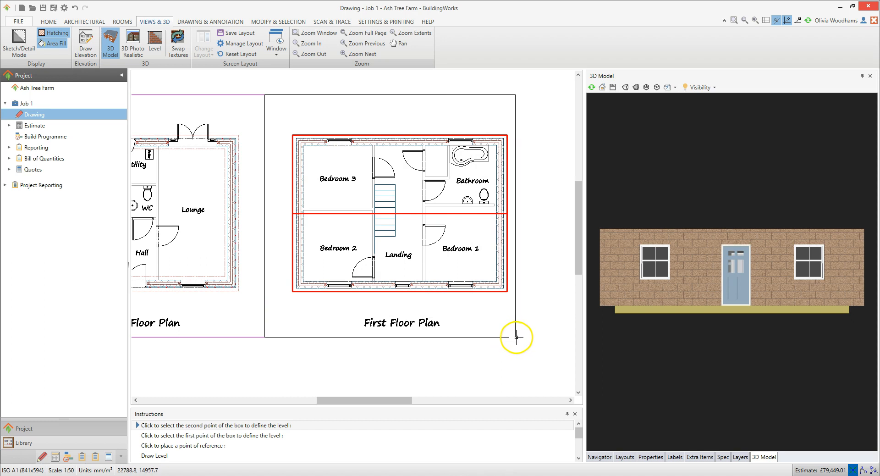
click(534, 337)
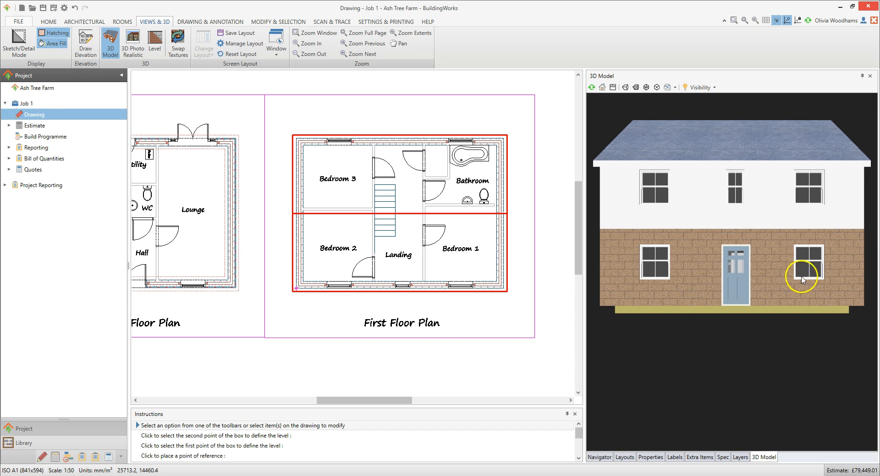
Examine the stacked two-storey house in the 3D model from an angled corner view.
scroll(801, 277, down, 3)
middle_drag(809, 275, 784, 302)
drag(783, 303, 786, 306)
right_drag(809, 310, 793, 298)
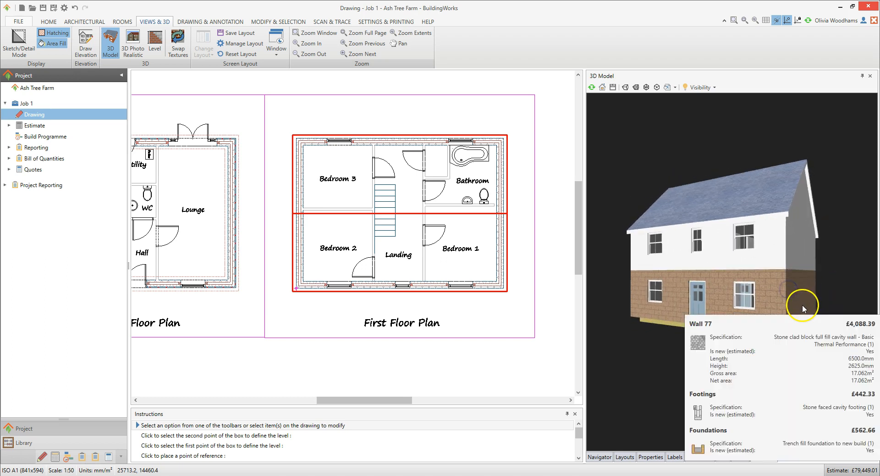